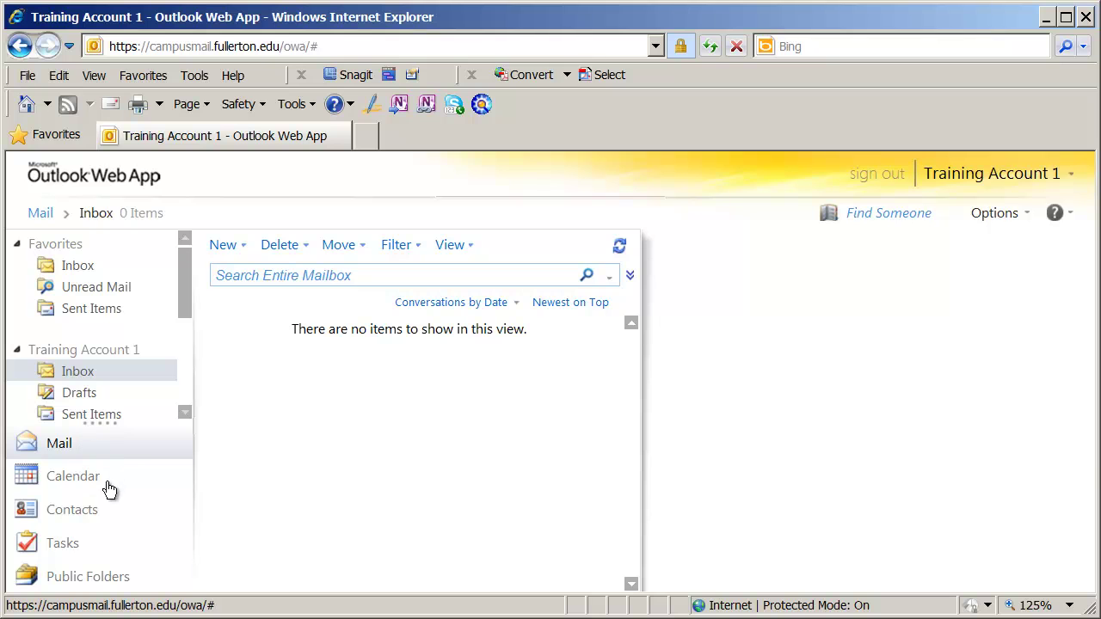
Step: Switch from the empty inbox to the Calendar's day view
click(82, 484)
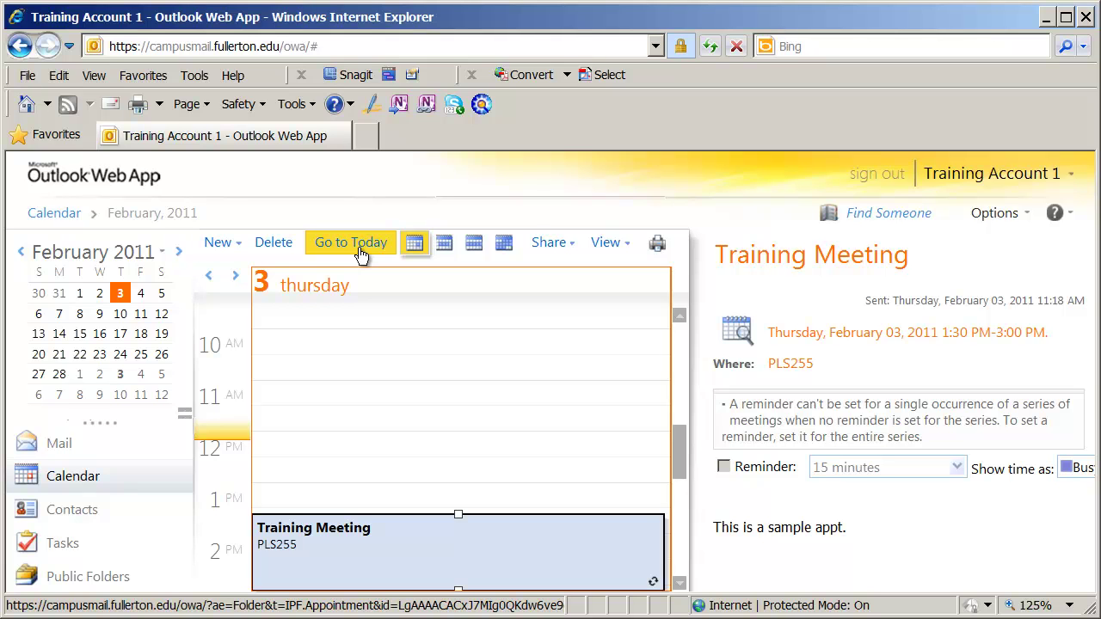
Step: Pick February 17 in the February 2011 mini-calendar to show that Thursday
click(120, 335)
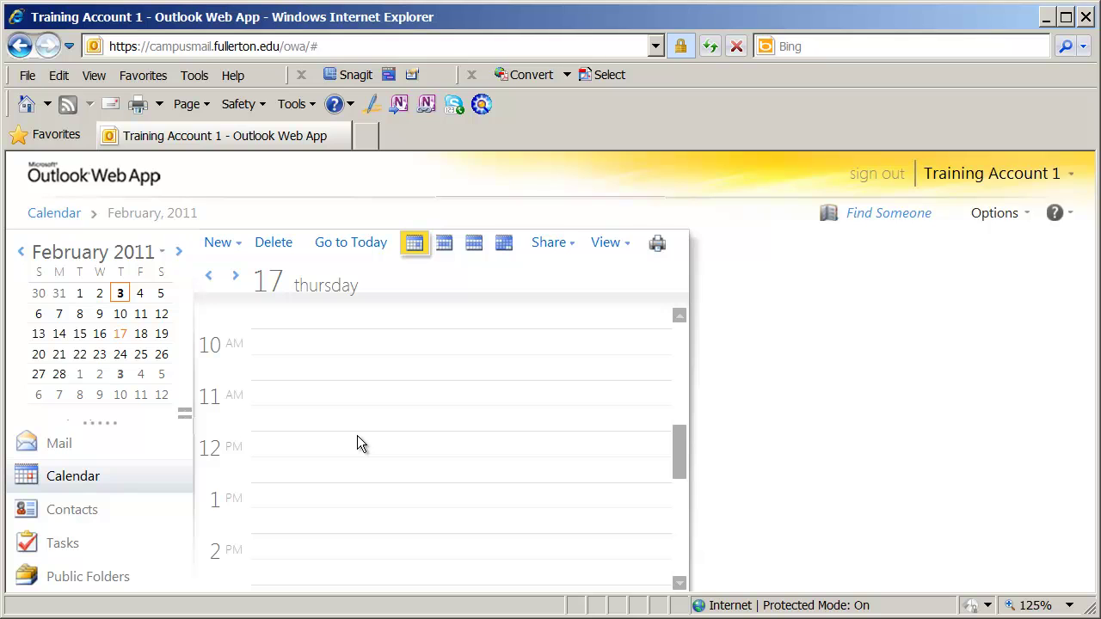
Step: Create a new meeting request from the New dropdown for Thu 2/17/2011
click(241, 248)
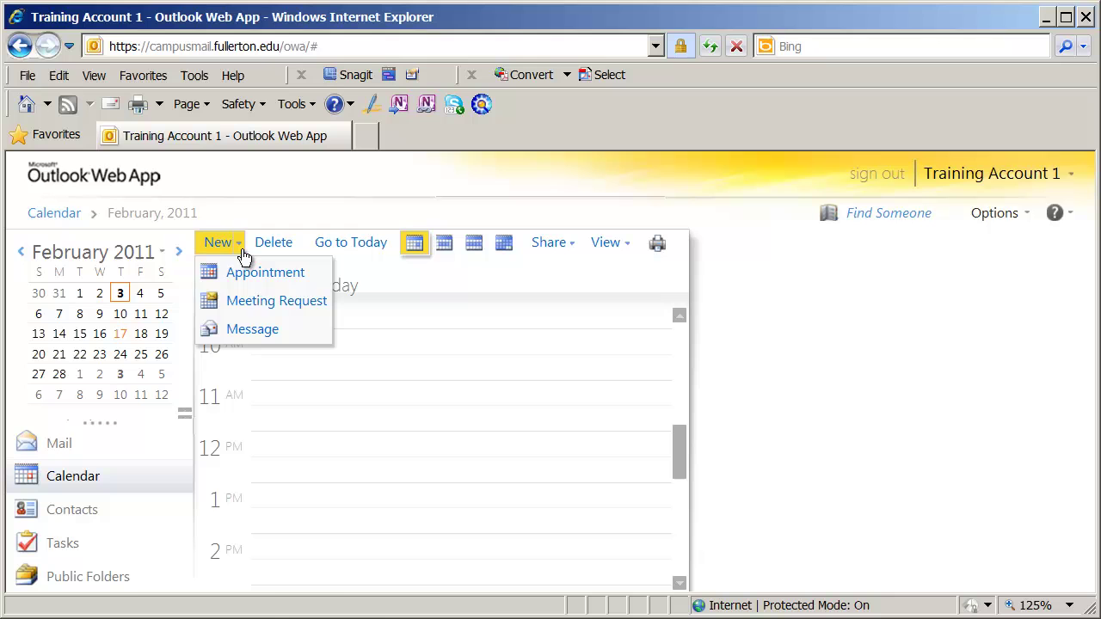
click(289, 303)
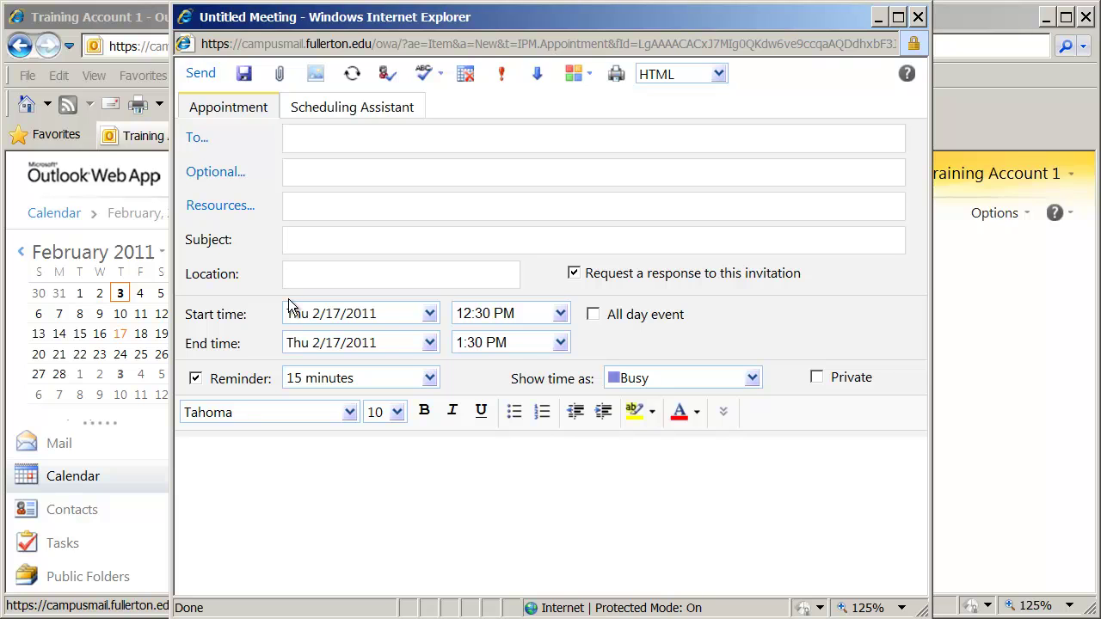
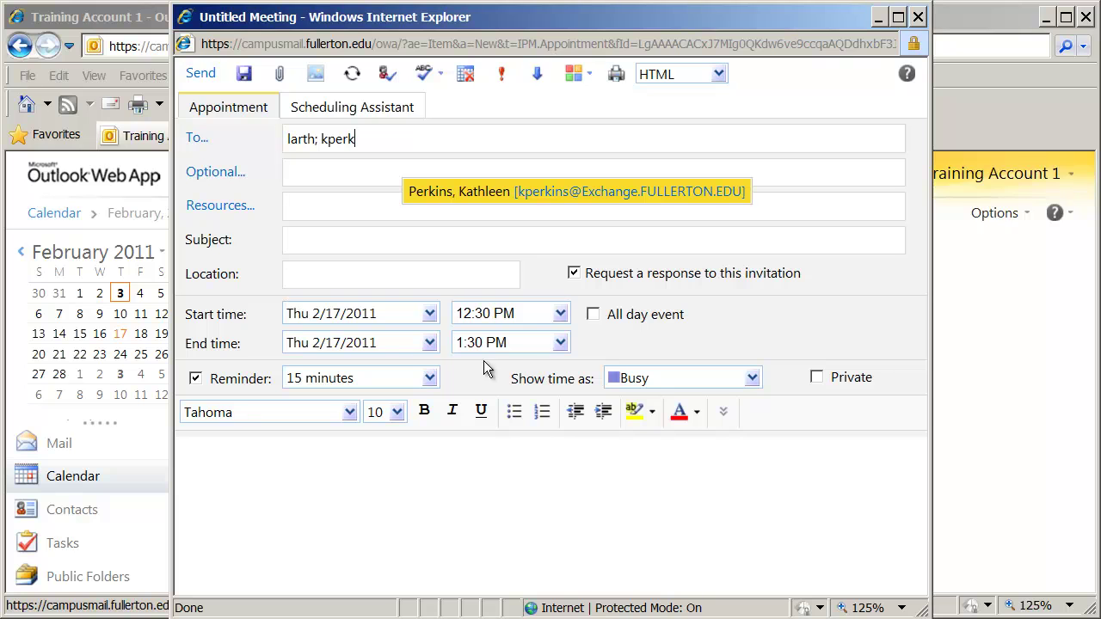
Step: Enter two colleagues' aliases in the To field and resolve both with Check Names
click(464, 205)
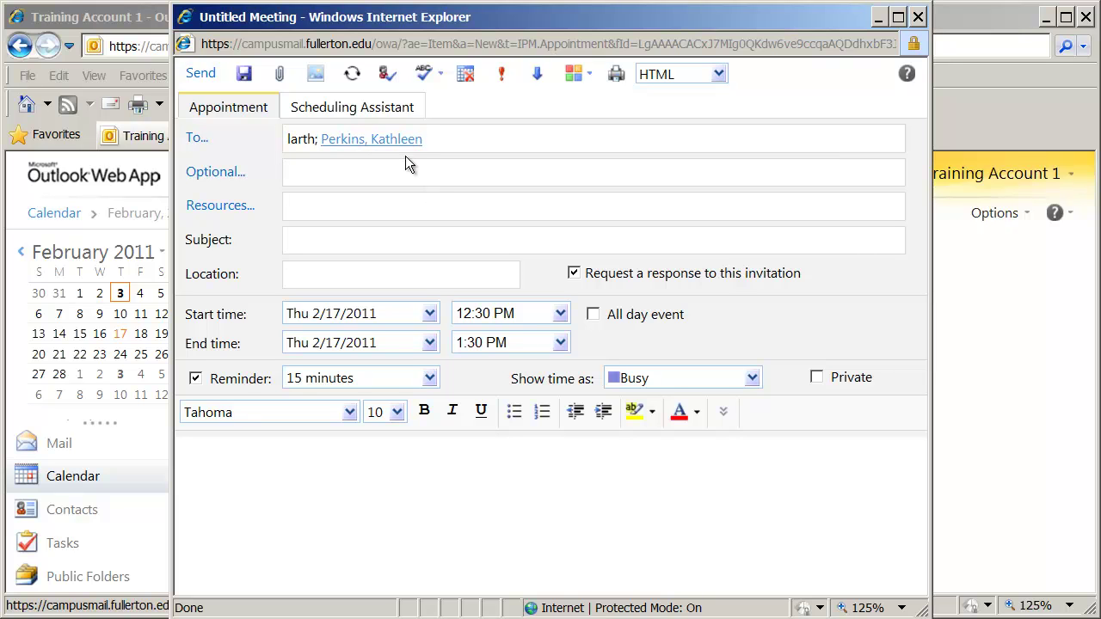
click(388, 76)
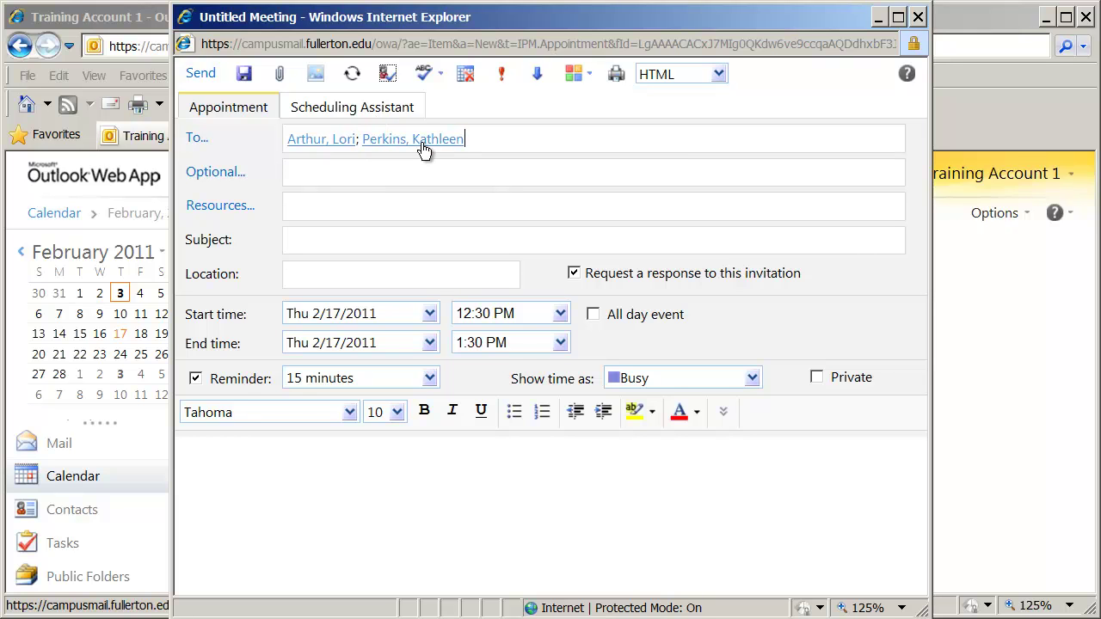
click(315, 176)
click(302, 209)
Step: Enter the subject 'Sample Training Meeting' and the location 'PLS255'
click(305, 245)
text(Training)
key(BackSpace)
key(BackSpace)
key(BackSpace)
key(BackSpace)
key(BackSpace)
key(BackSpace)
key(BackSpace)
key(BackSpace)
text(Sample Training Meetin)
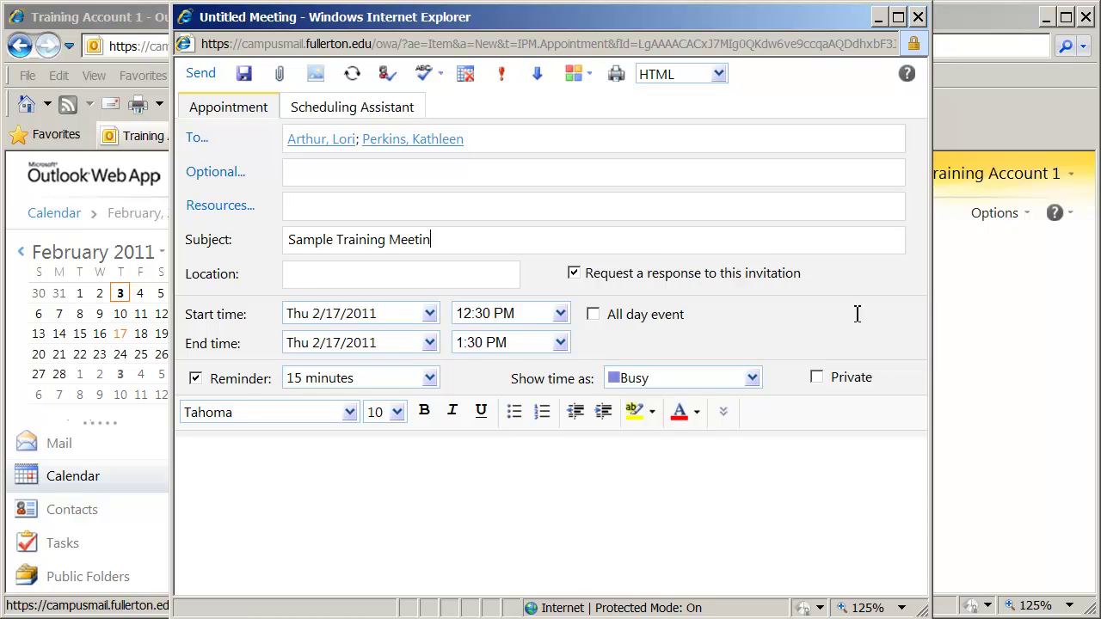
text(g)
key(Tab)
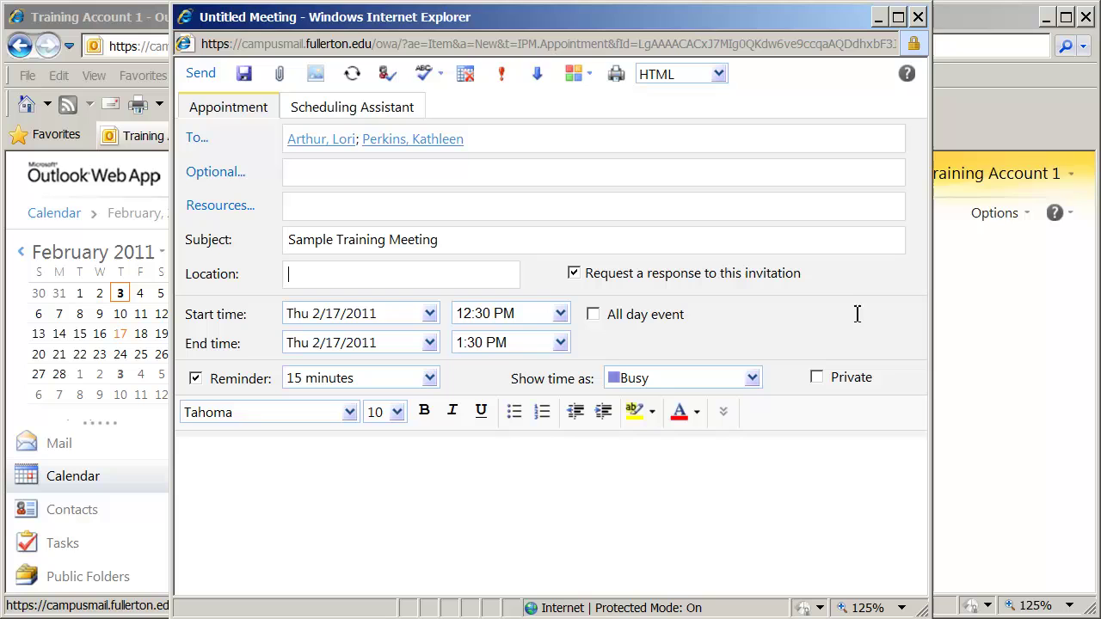
text(PLS255)
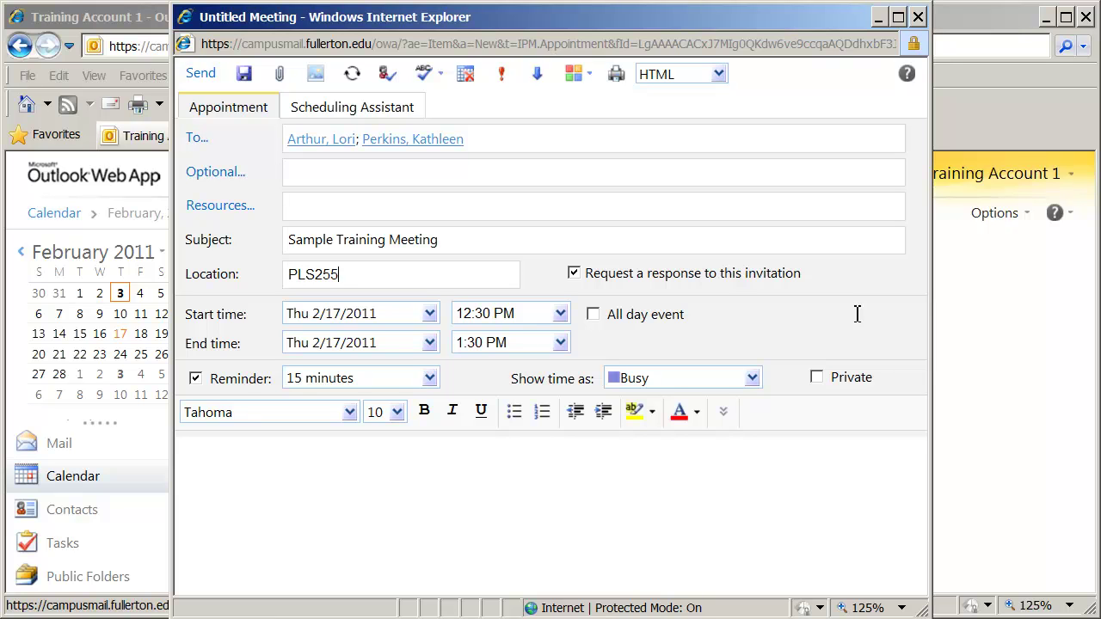
key(Tab)
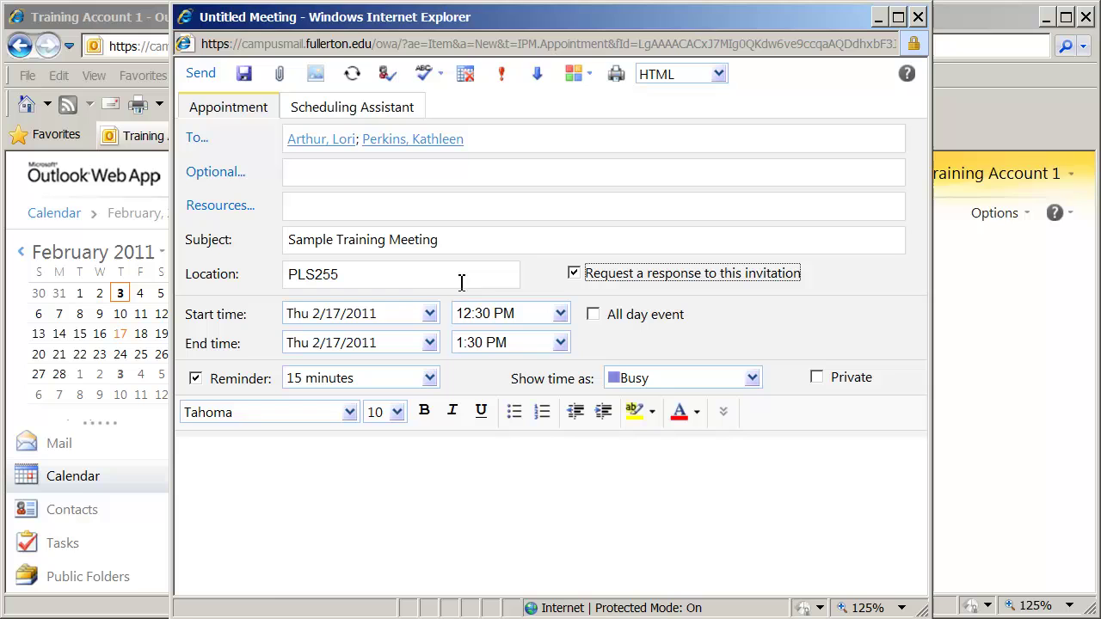
Step: Set the meeting to recur weekly every 2 weeks on Thursday, ending after 4 occurrences
click(353, 76)
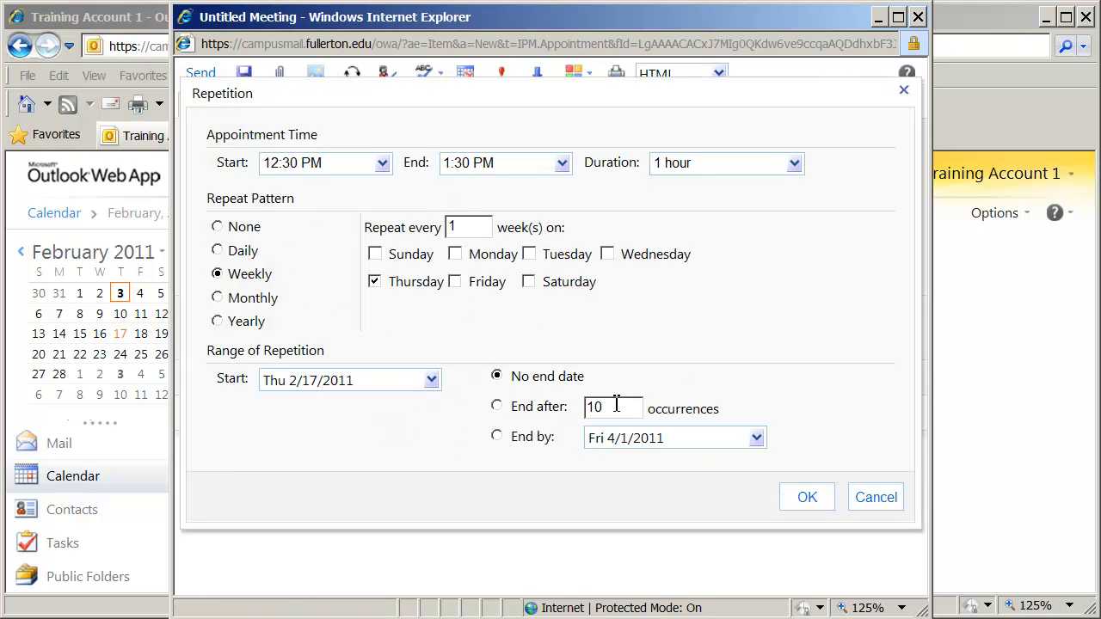
click(258, 275)
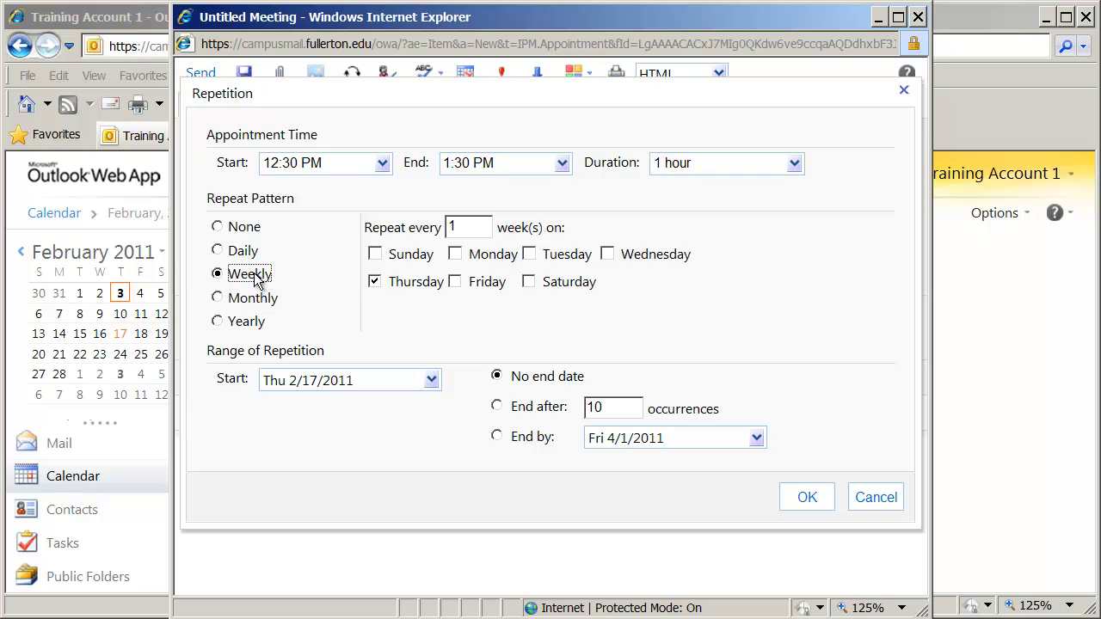
click(498, 407)
drag(617, 410, 580, 413)
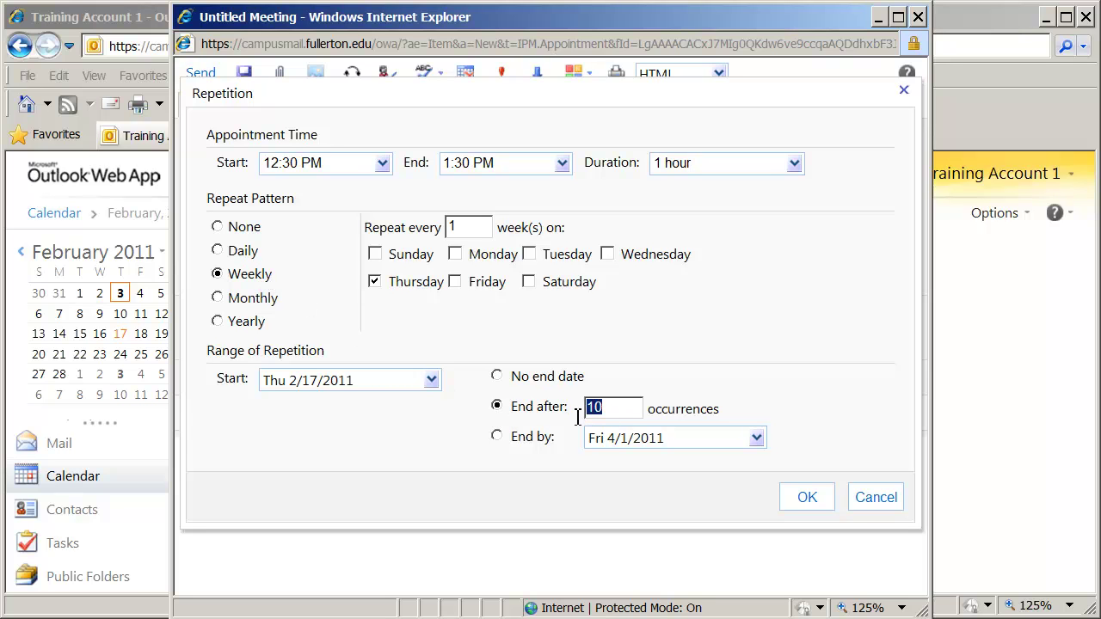
text(4)
drag(468, 227, 433, 231)
text(2)
click(804, 498)
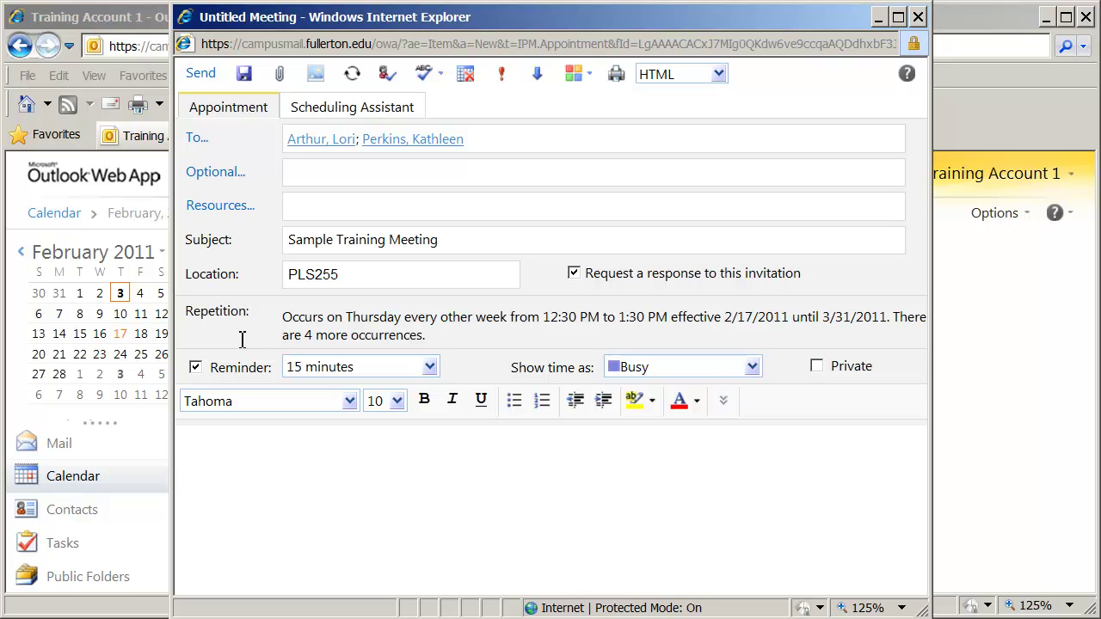
click(352, 74)
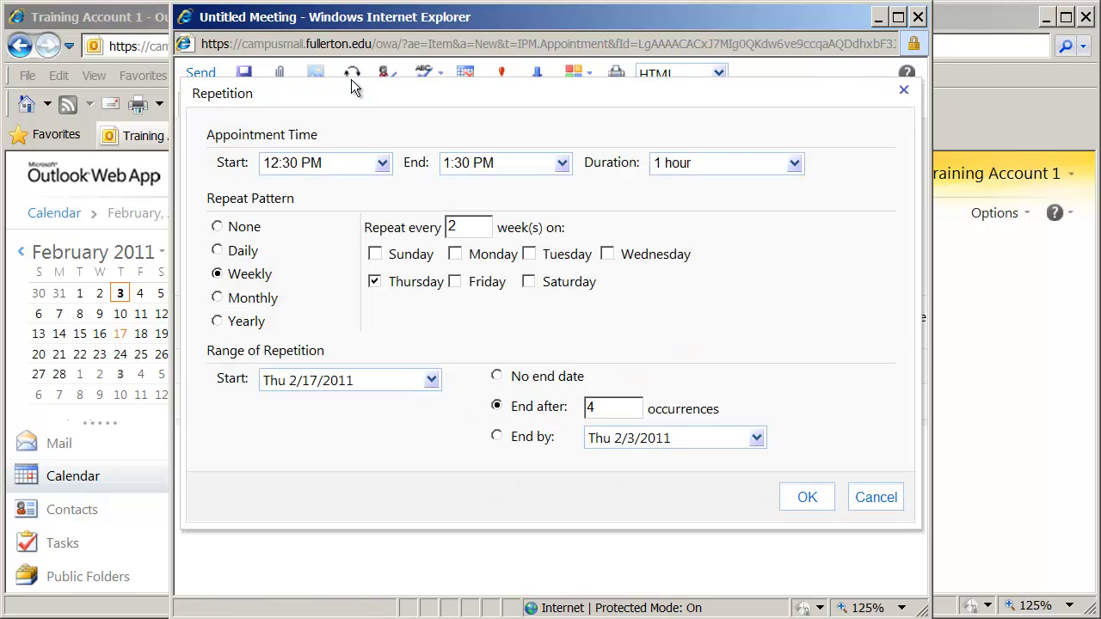
Step: Type 'Sample meeting request for video tutorial' as the meeting notes
click(875, 506)
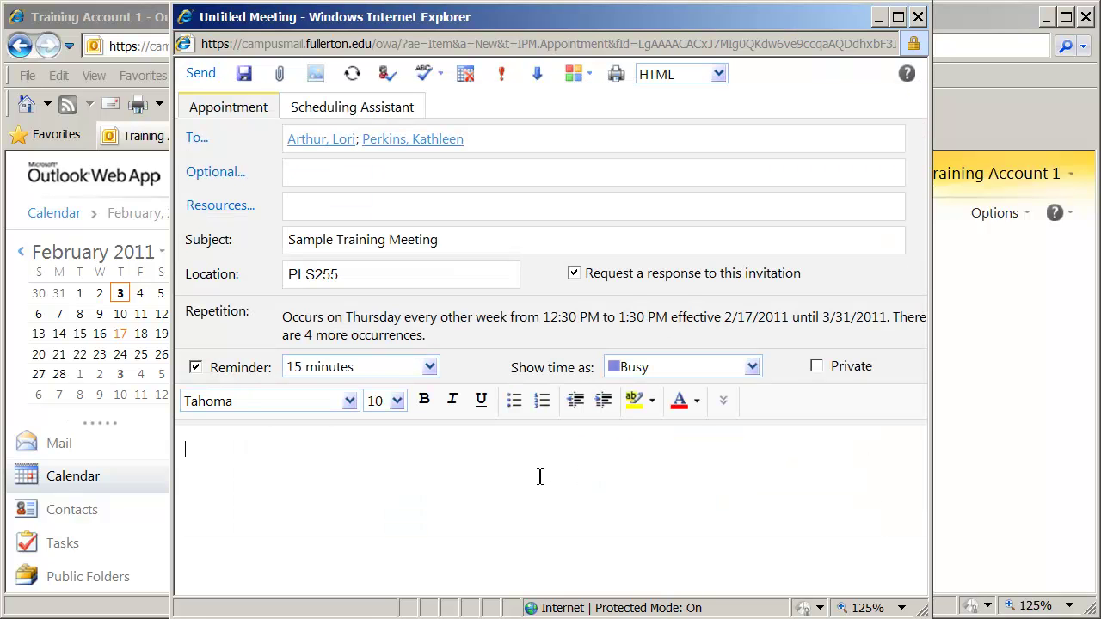
click(322, 479)
text(Sample meeting requ)
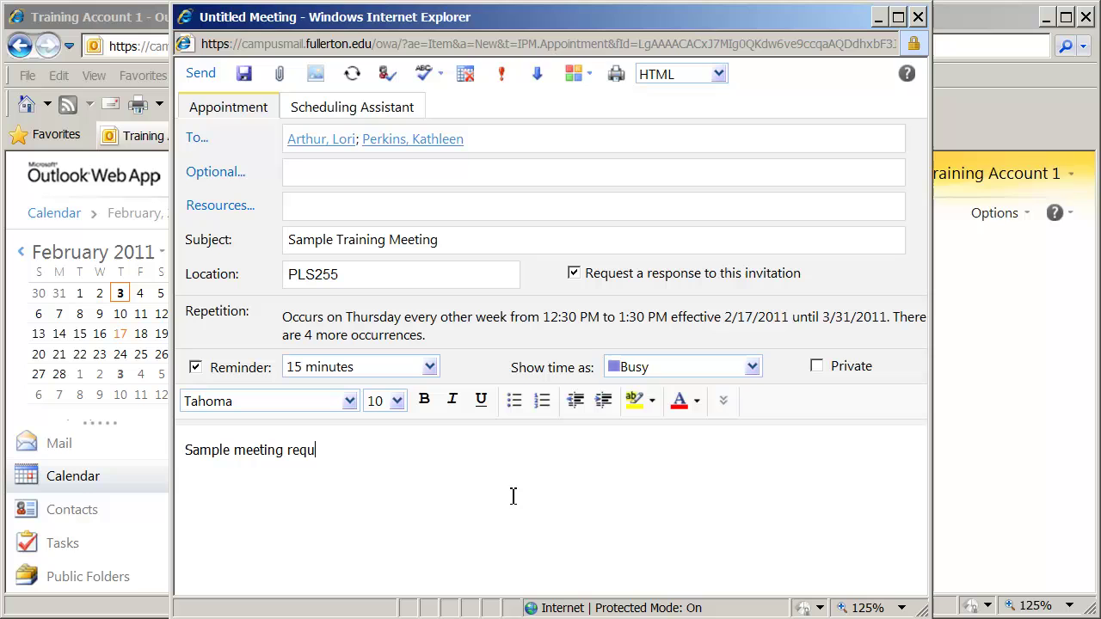
text(est for video)
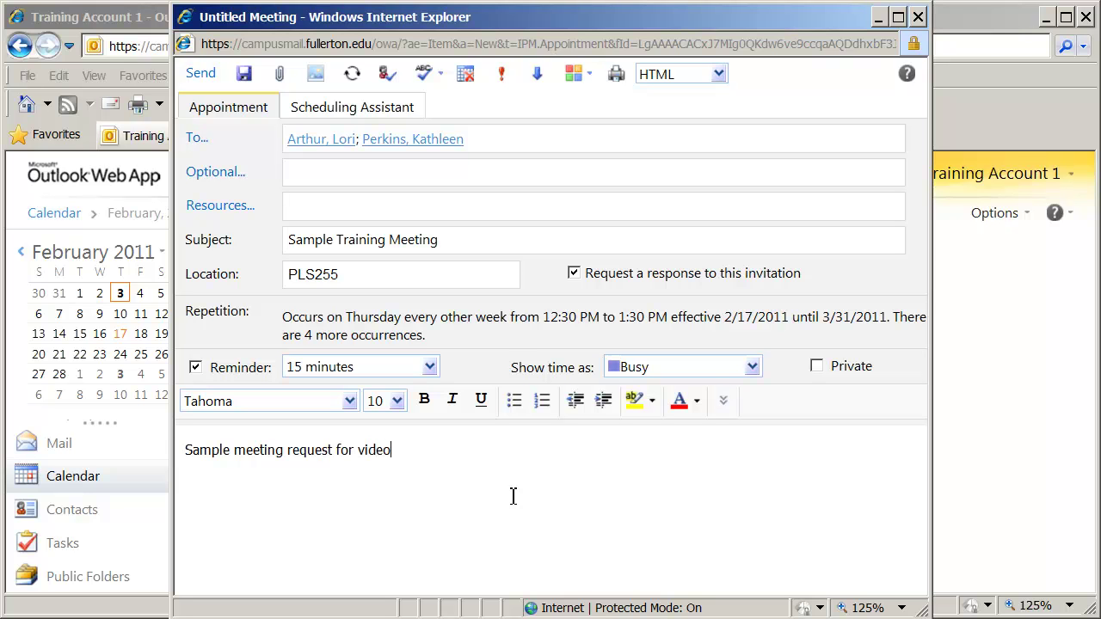
text( tutorial)
Step: Attach American Notes.docx from Desktop > Basic Class Files
click(282, 78)
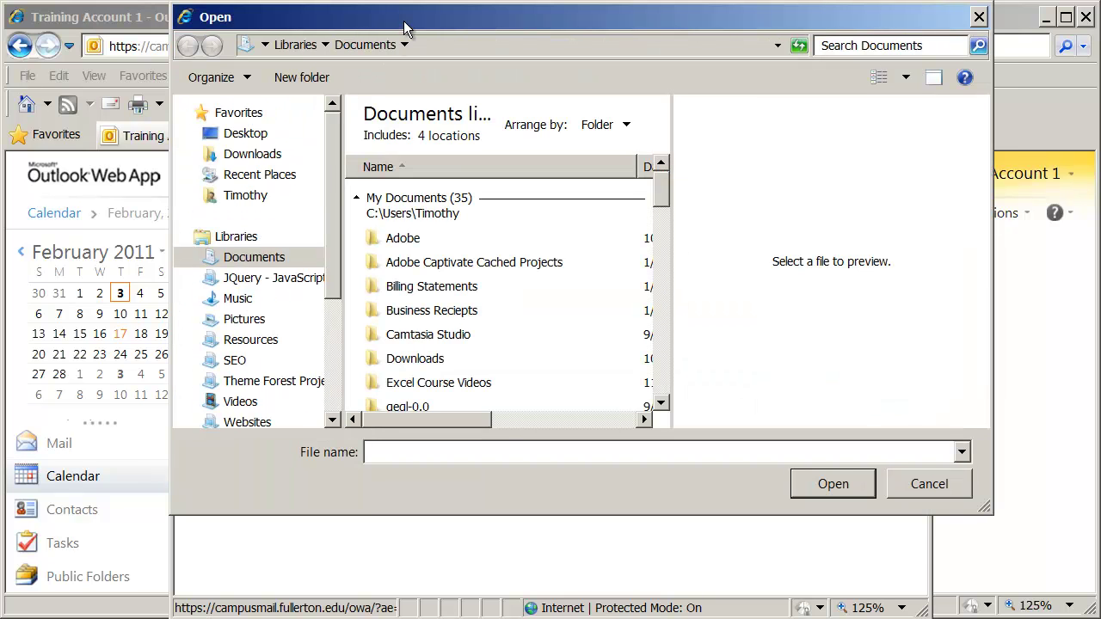
drag(405, 17, 386, 54)
click(214, 169)
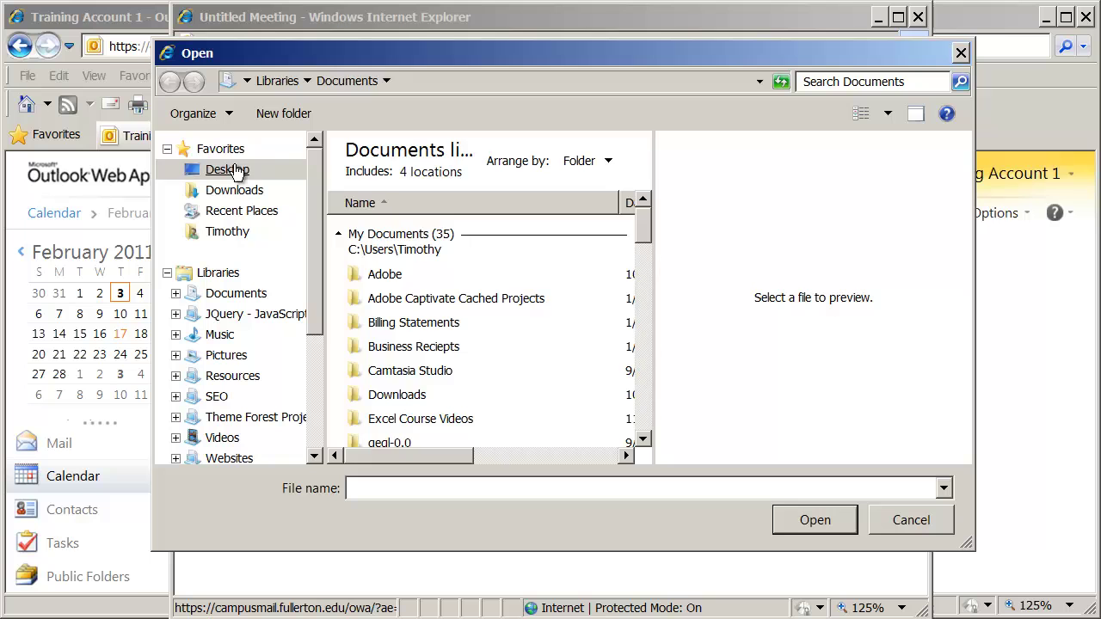
click(643, 457)
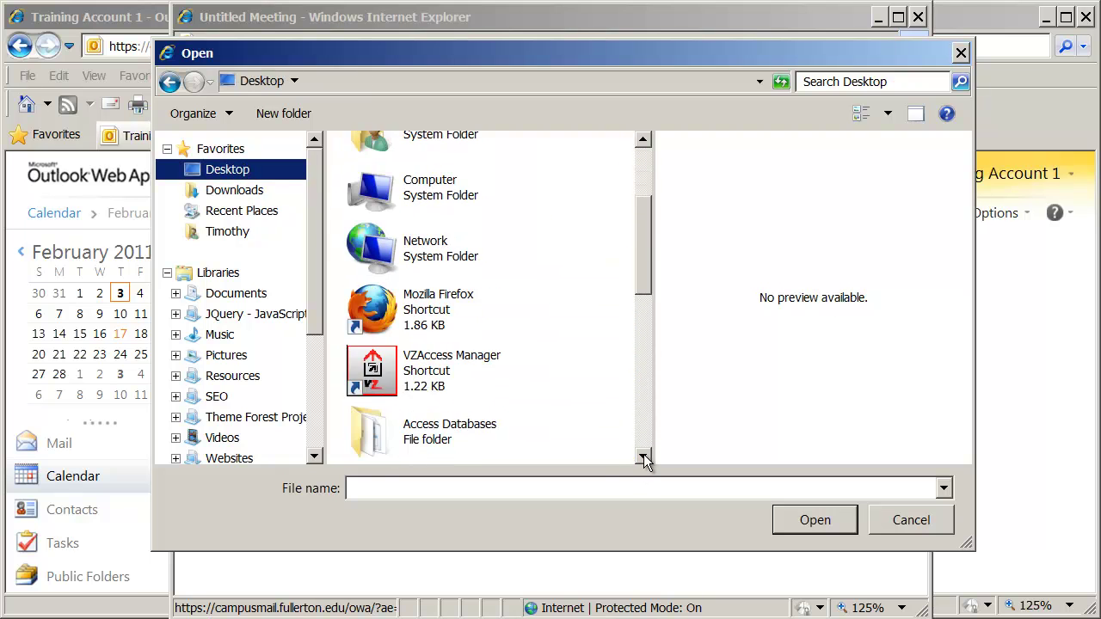
double_click(437, 368)
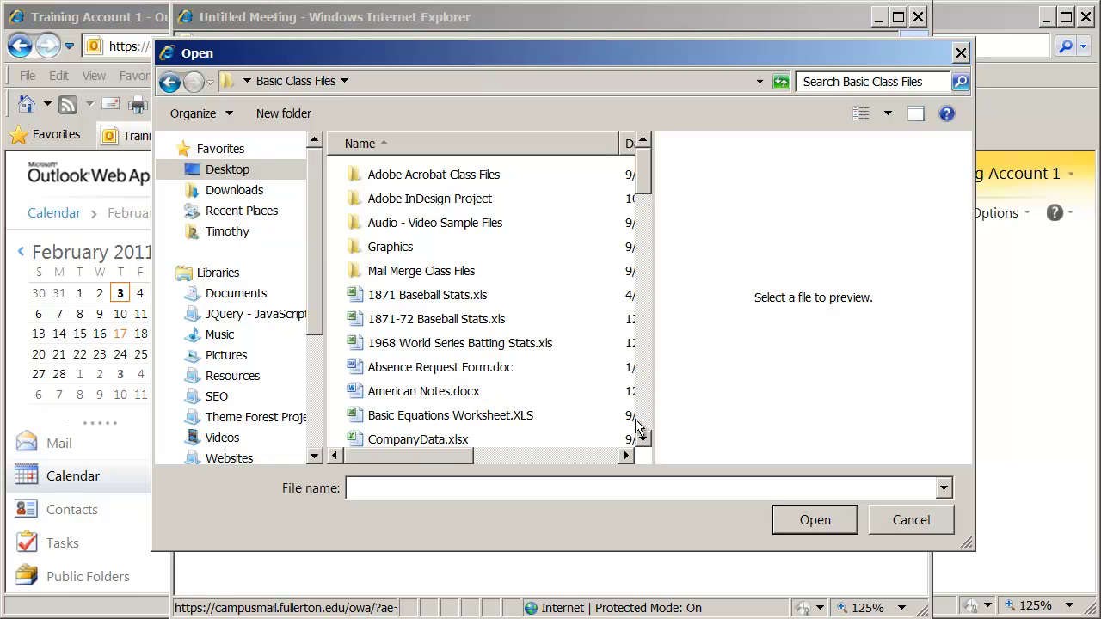
double_click(444, 394)
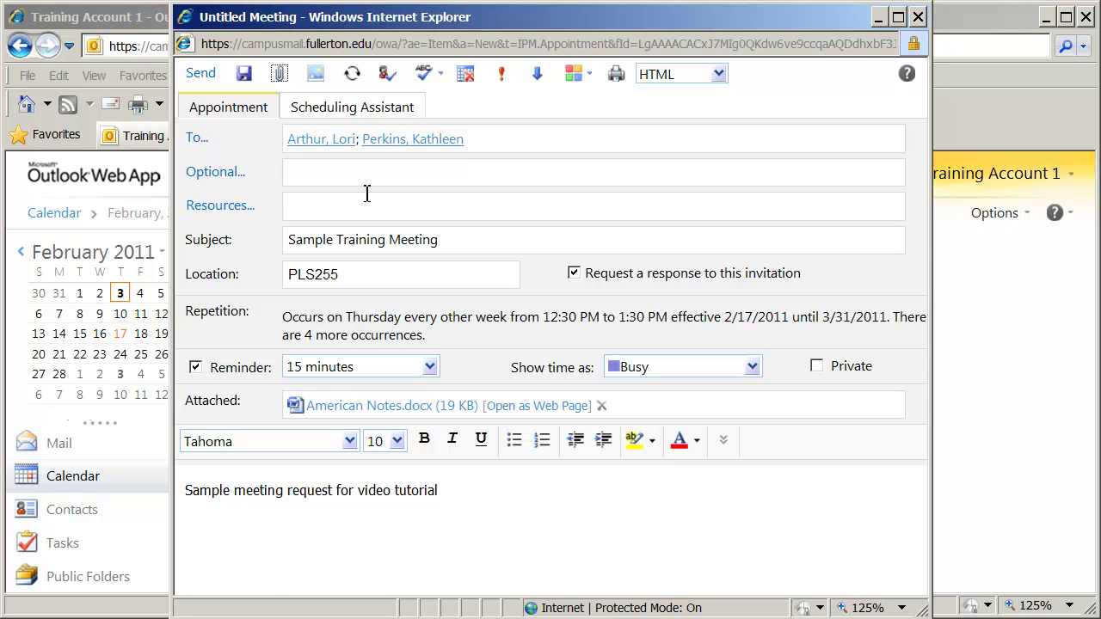
Step: Attach 1871 Baseball Stats.xls from the same Basic Class Files folder
click(279, 74)
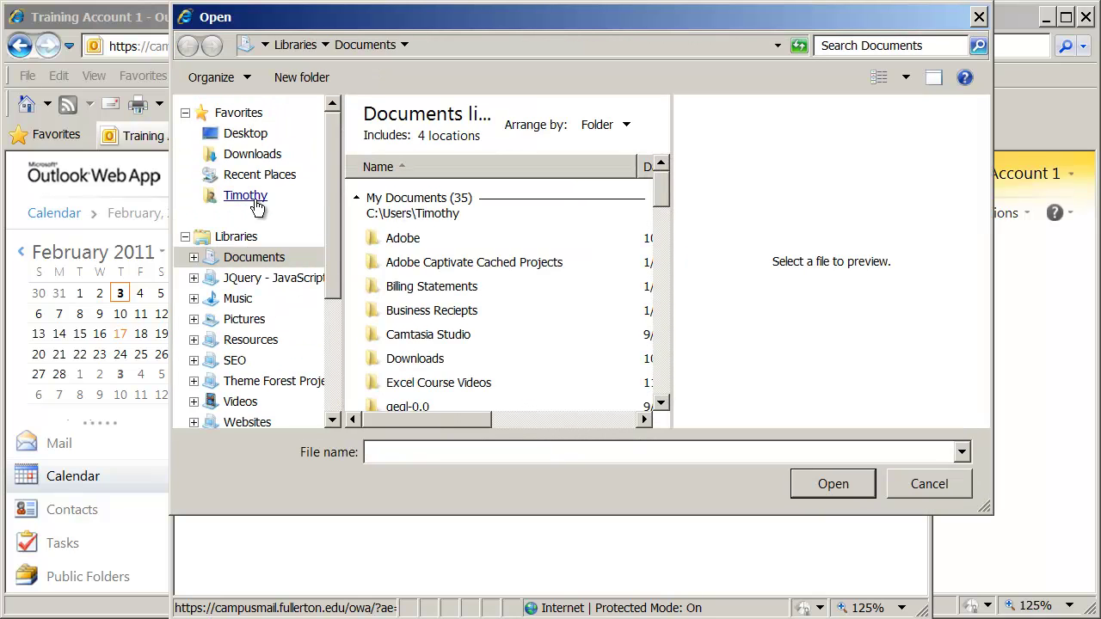
click(248, 135)
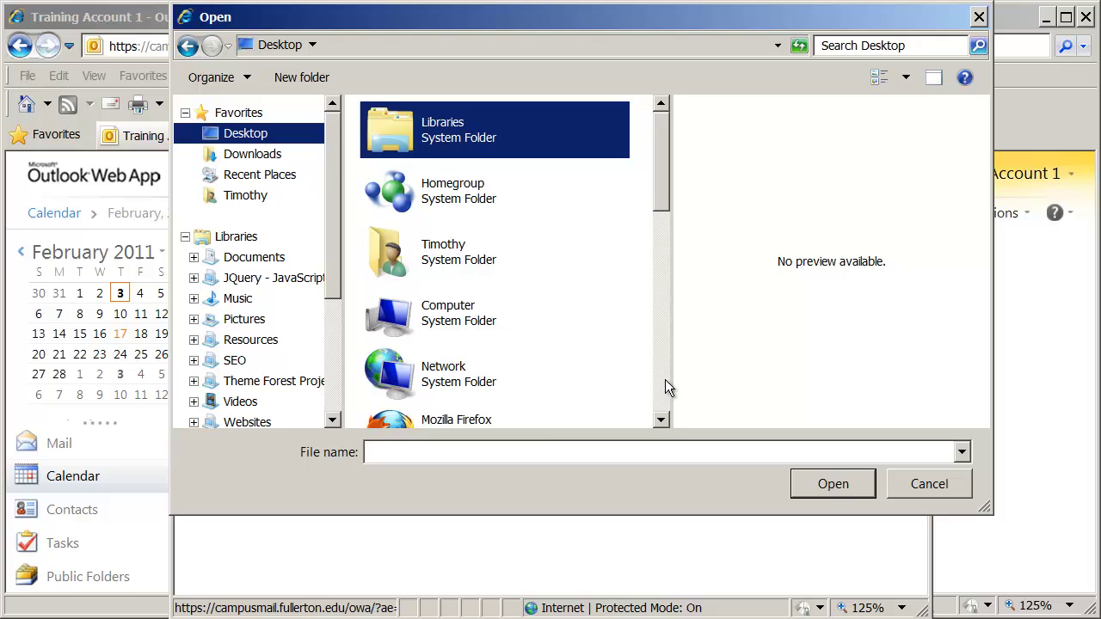
click(662, 376)
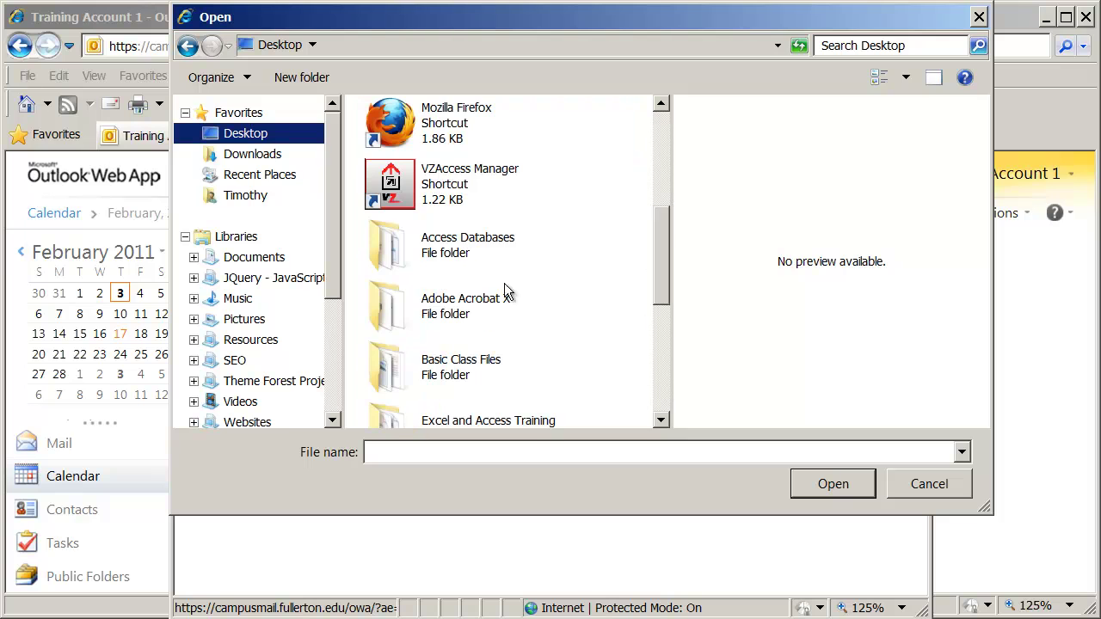
double_click(494, 365)
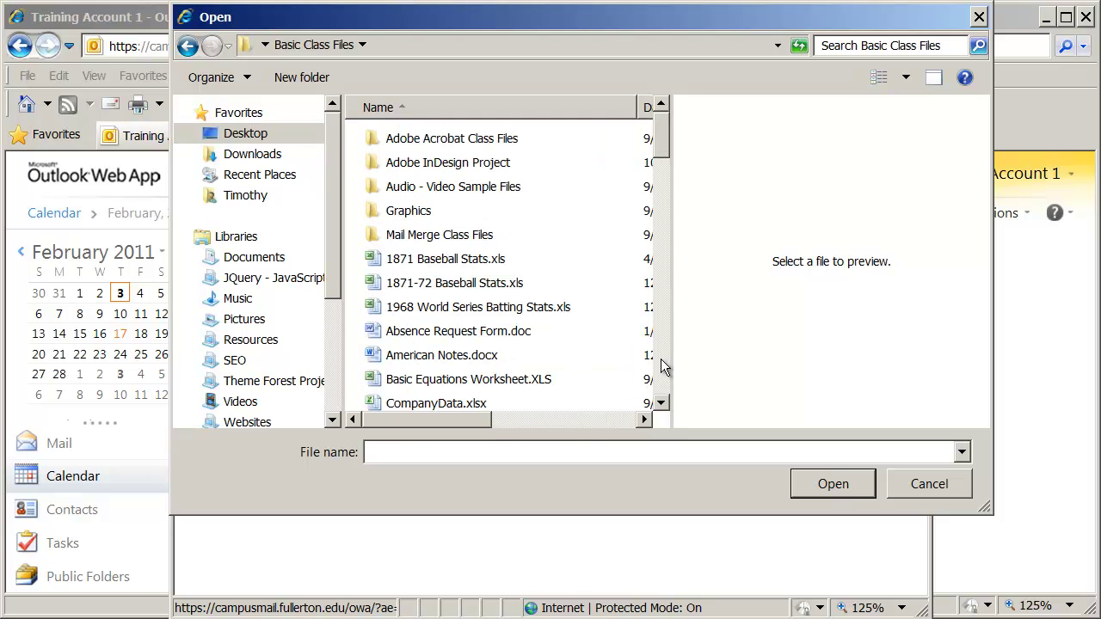
click(464, 263)
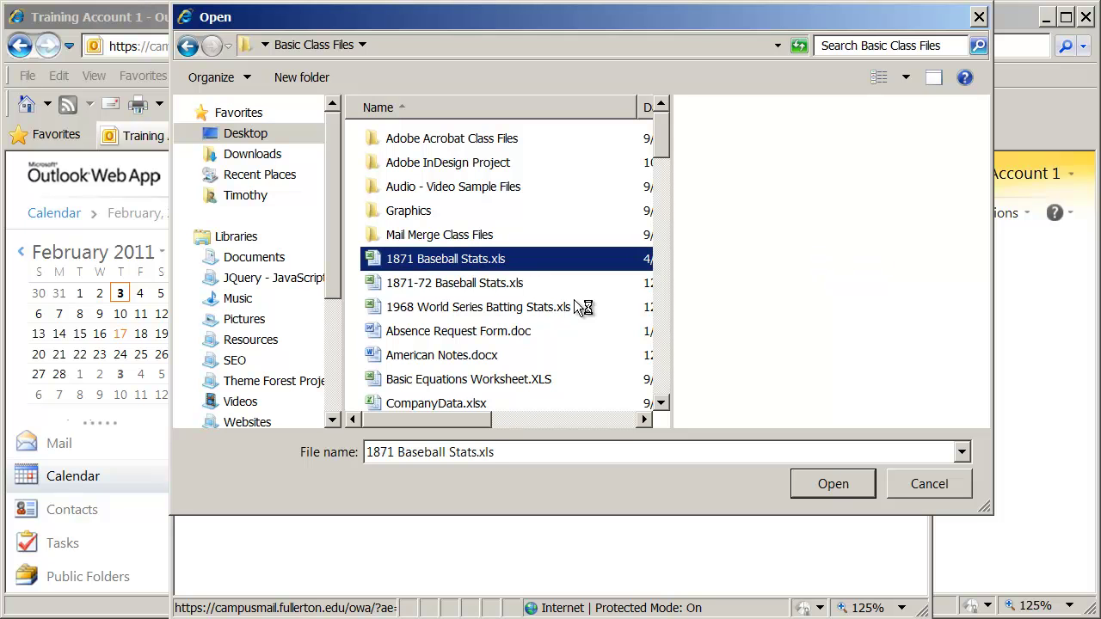
click(829, 483)
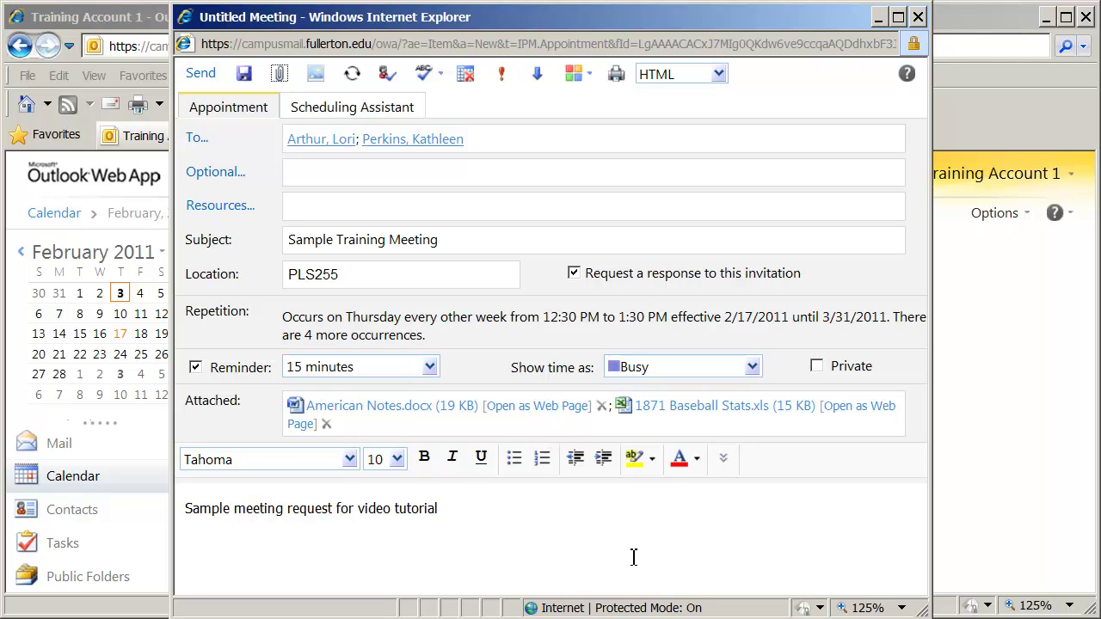
Step: Send the Sample Training Meeting request to both invitees
click(563, 536)
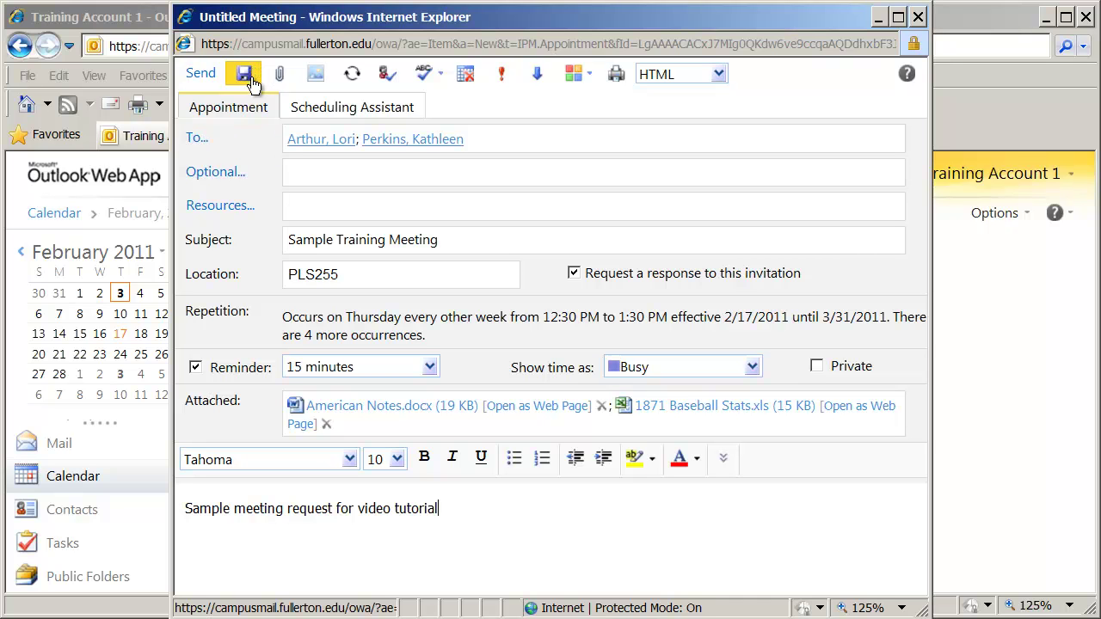
click(200, 75)
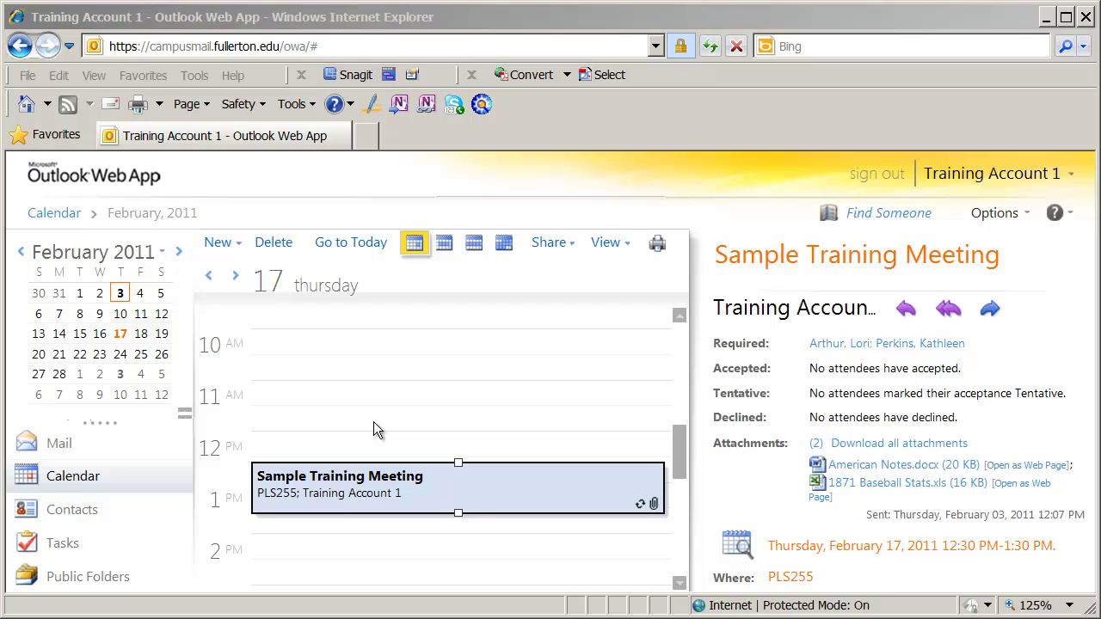
Step: Step through February 16 to Thursday, March 3, 2011 to confirm the 12:30–1:30 PM Sample Training Meeting recurrence
click(405, 489)
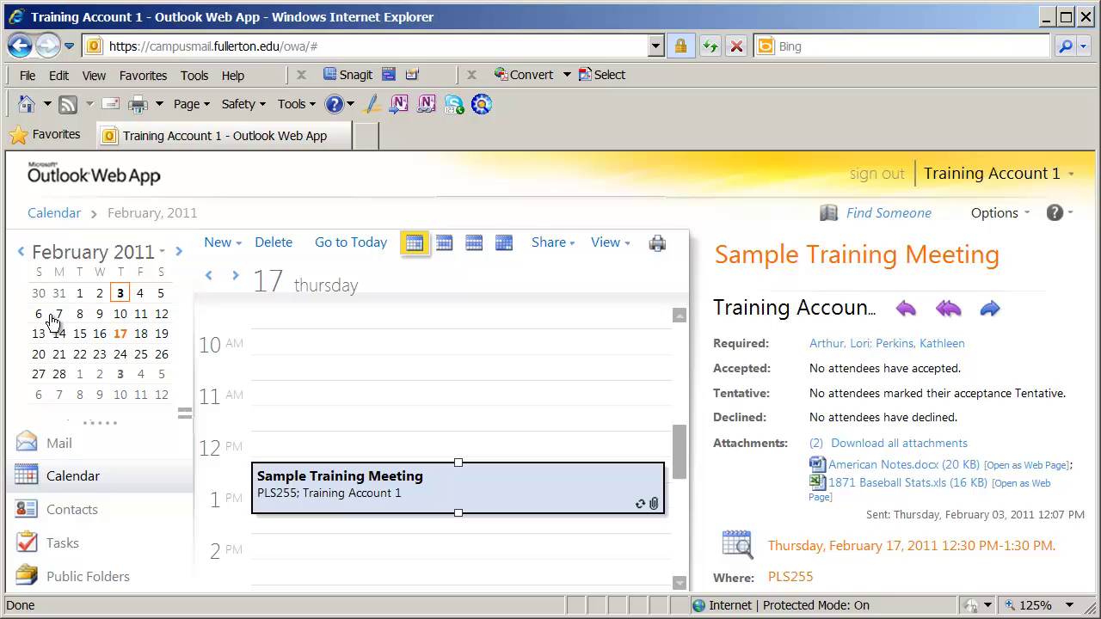
click(100, 337)
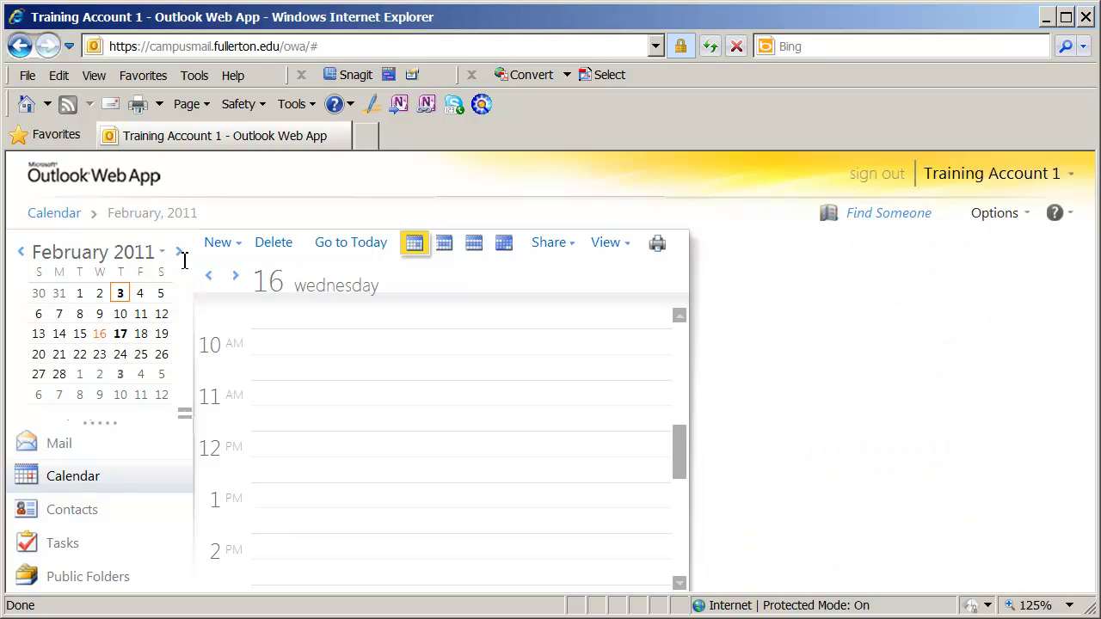
click(121, 376)
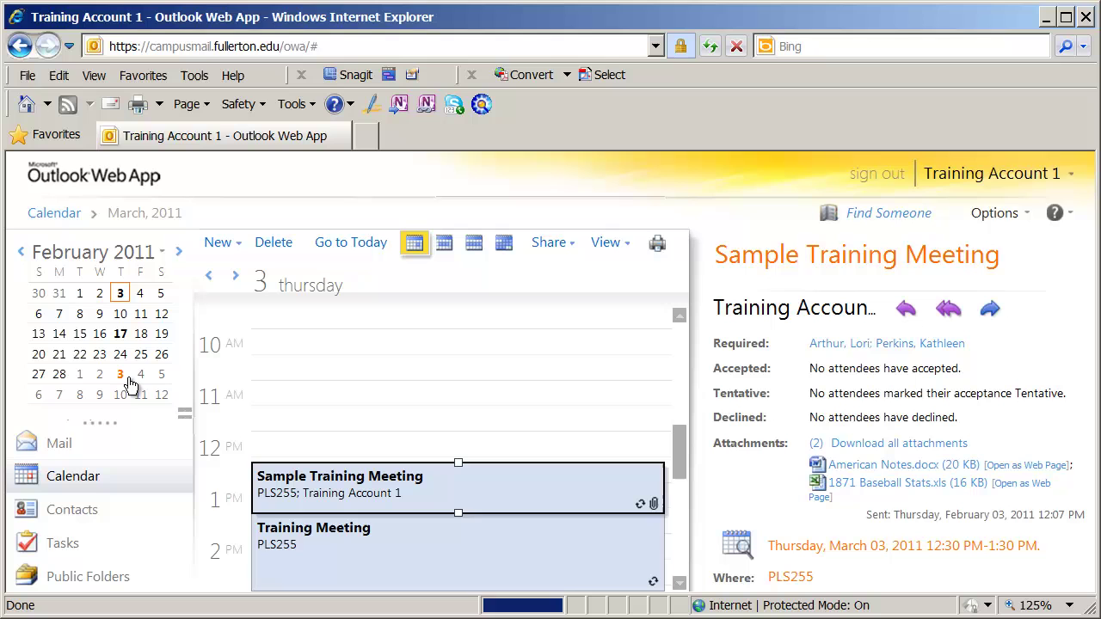